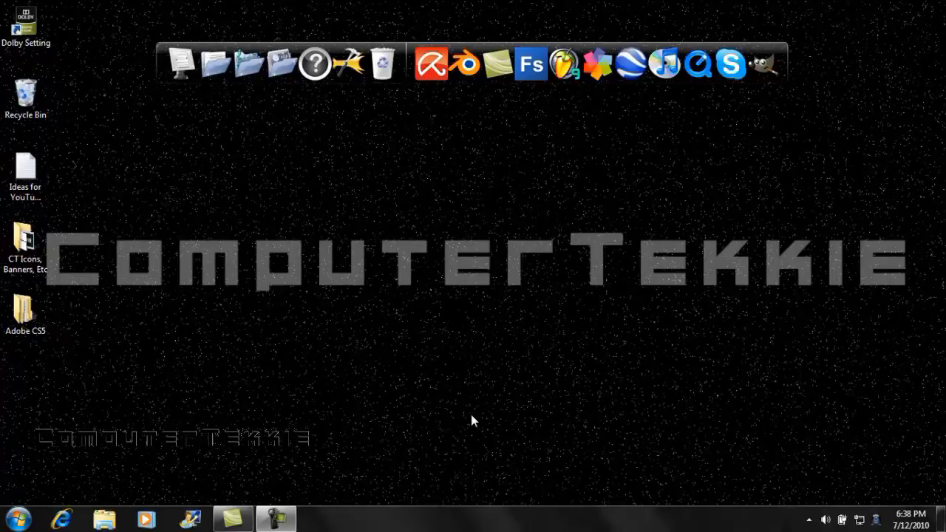
Open download.cnet.com in Internet Explorer and search the site for "blender".
click(61, 519)
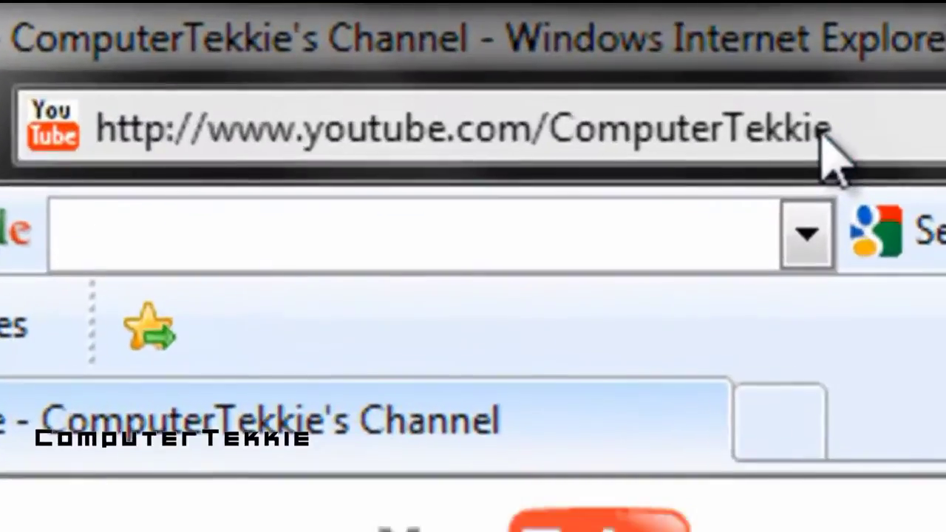
click(230, 27)
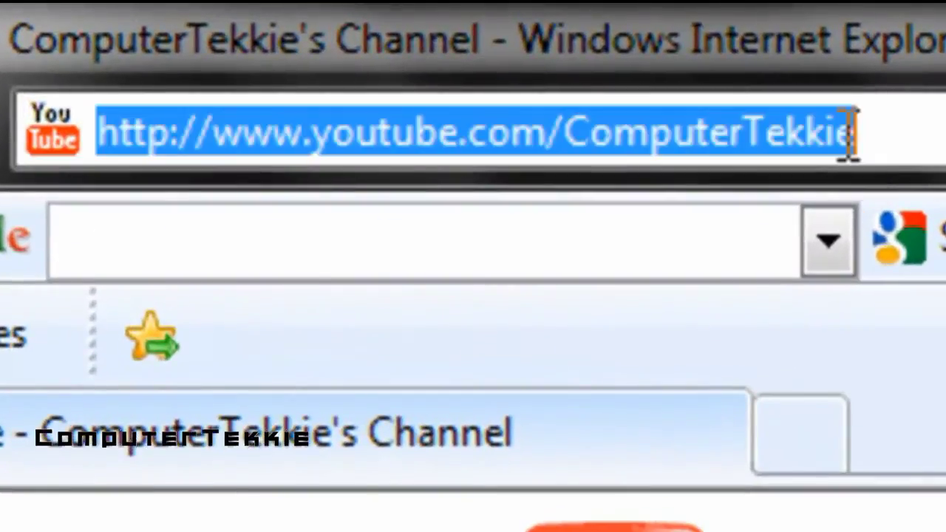
text(downlo)
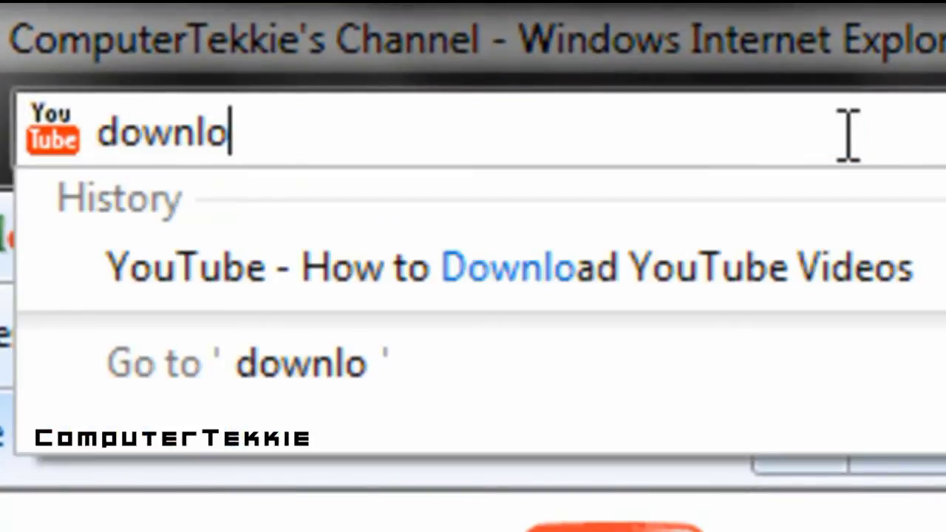
text(ad.cnet.com)
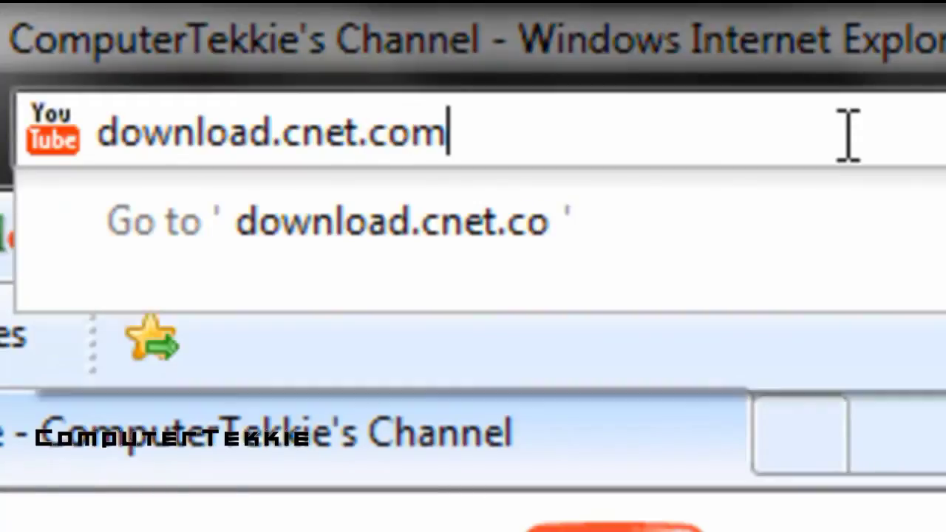
key(Return)
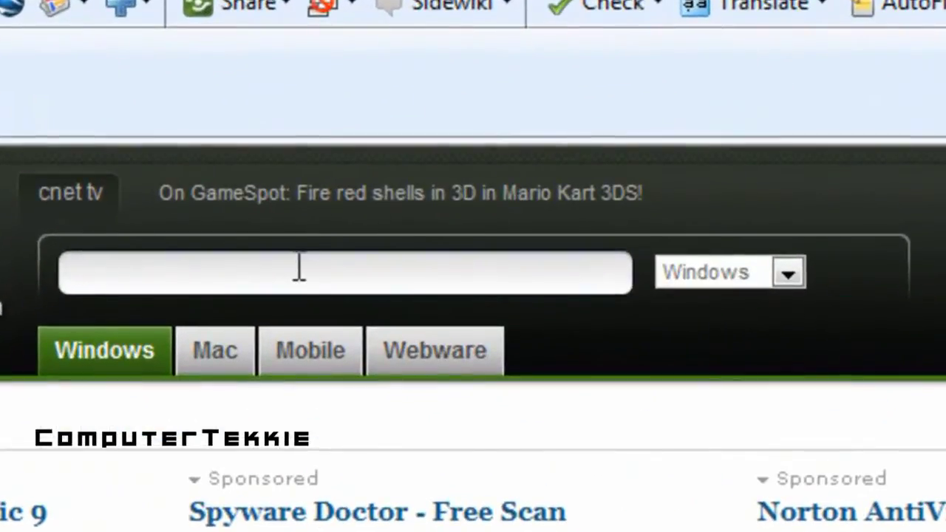
text(blender)
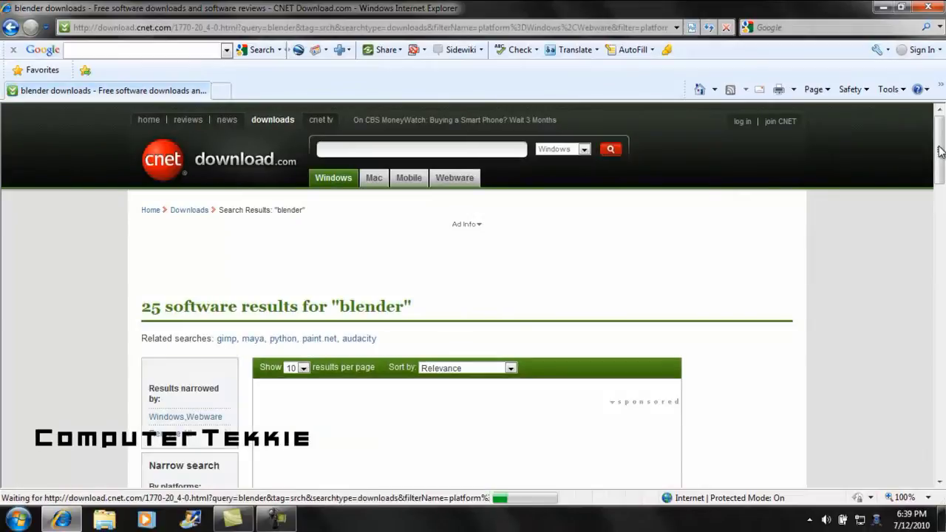
drag(939, 153, 939, 181)
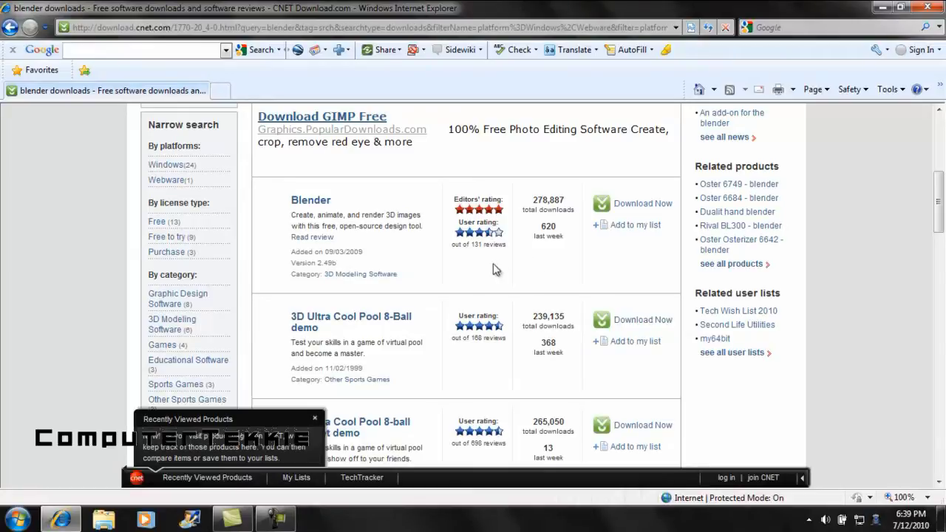
Go to the website woodyfamilycinema.com.
click(297, 23)
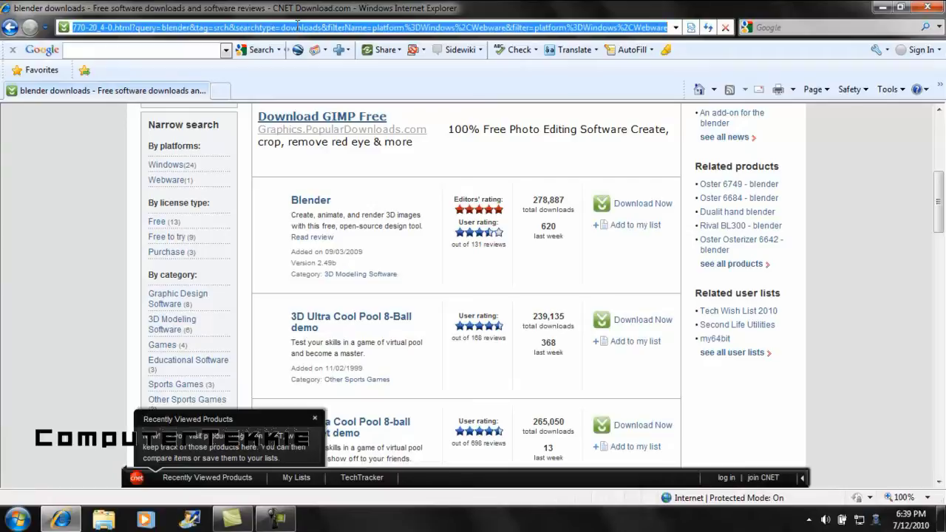
text(woodyf)
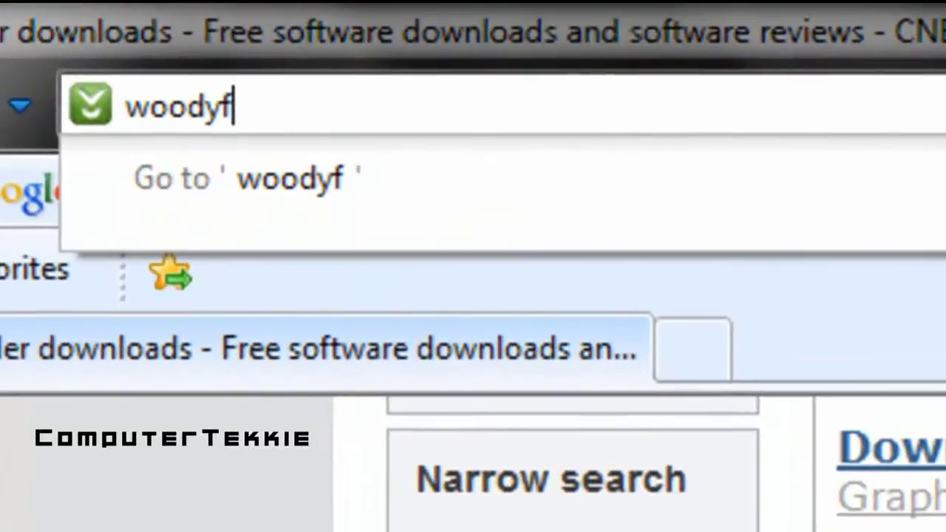
text(amily)
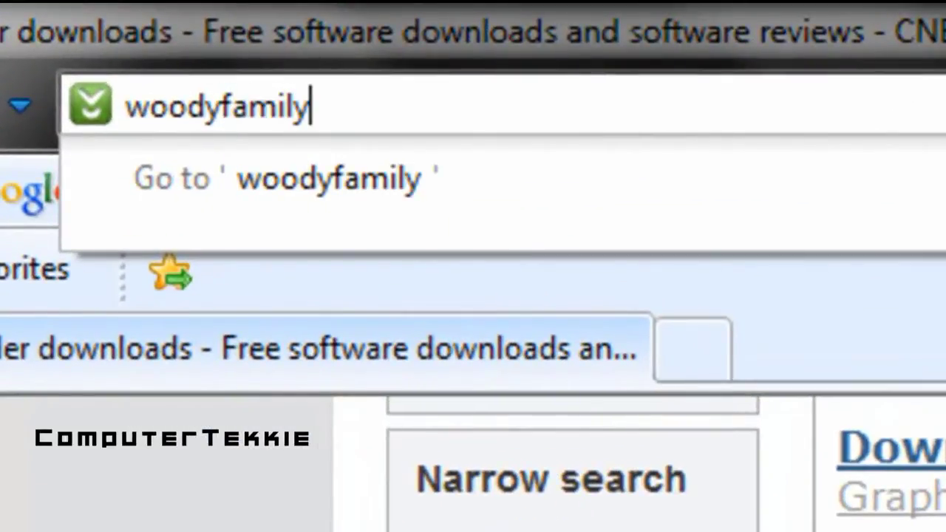
text(cinema.com)
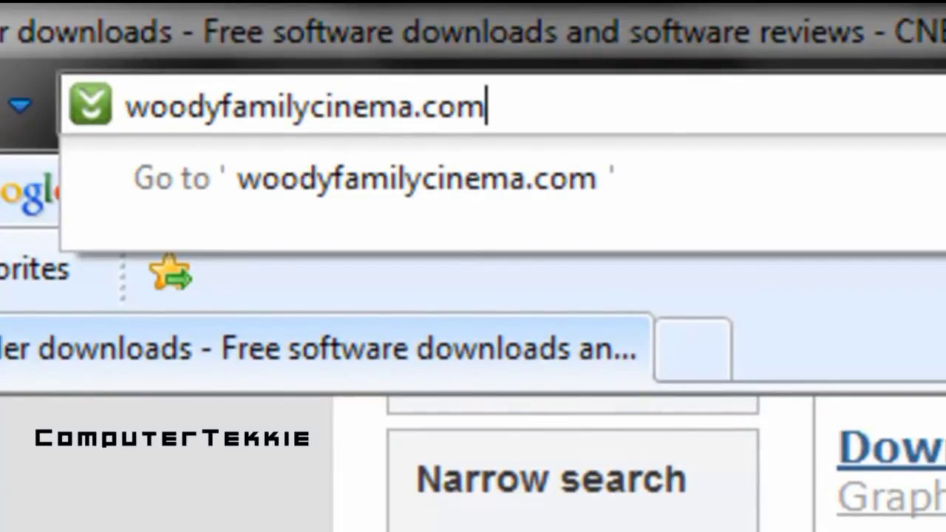
key(Return)
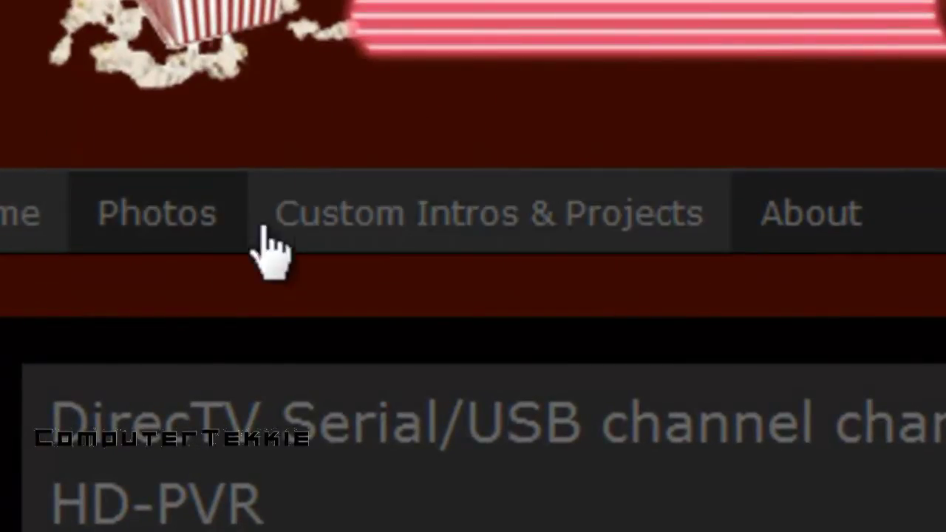
Open the site's Custom Intros & Projects page and find the Fox.zip project.
click(551, 229)
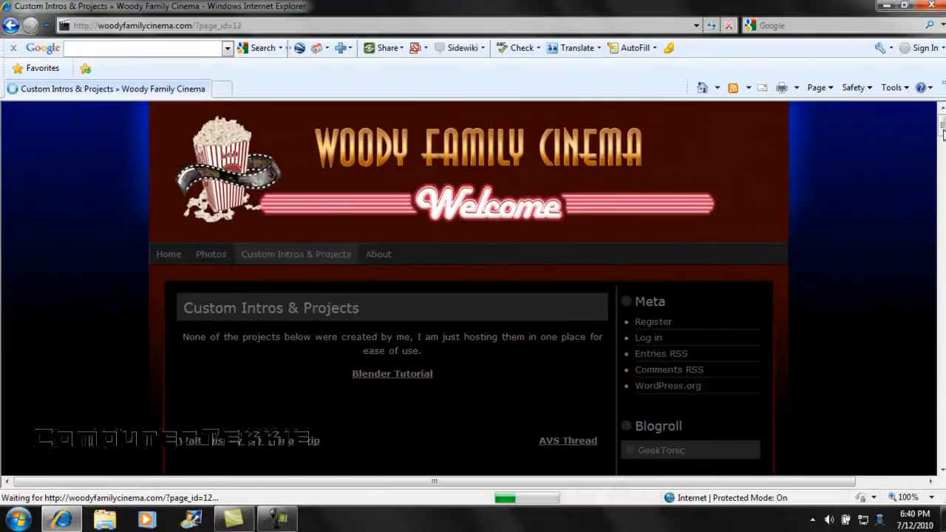
drag(943, 131, 943, 136)
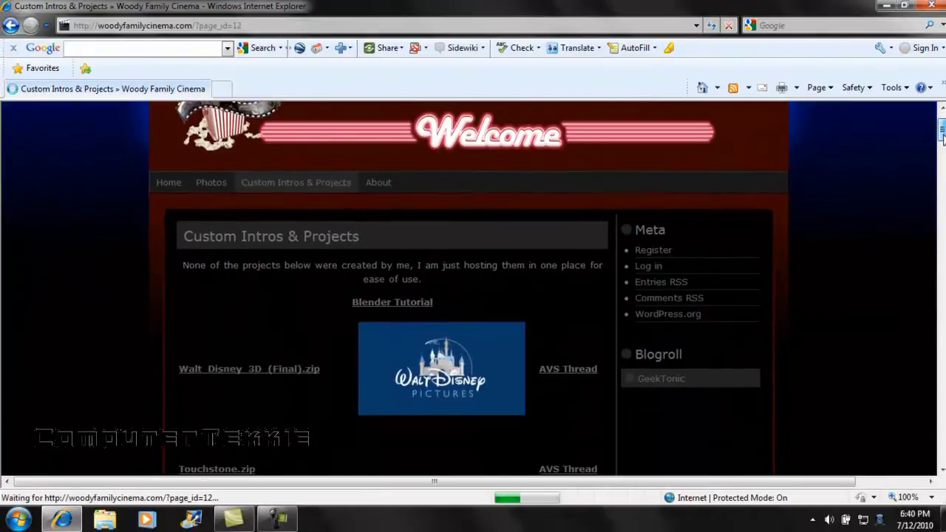
scroll(943, 139, down, 3)
scroll(470, 163, down, 3)
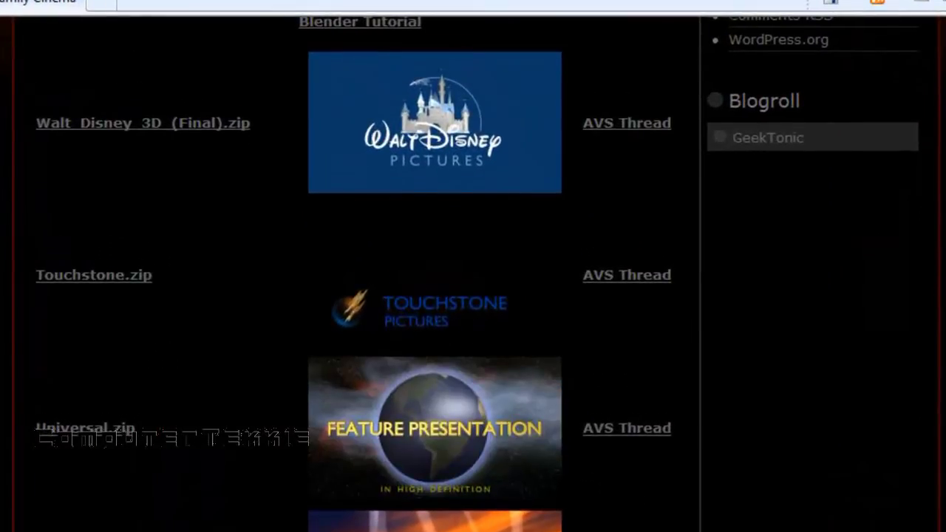
scroll(570, 164, down, 5)
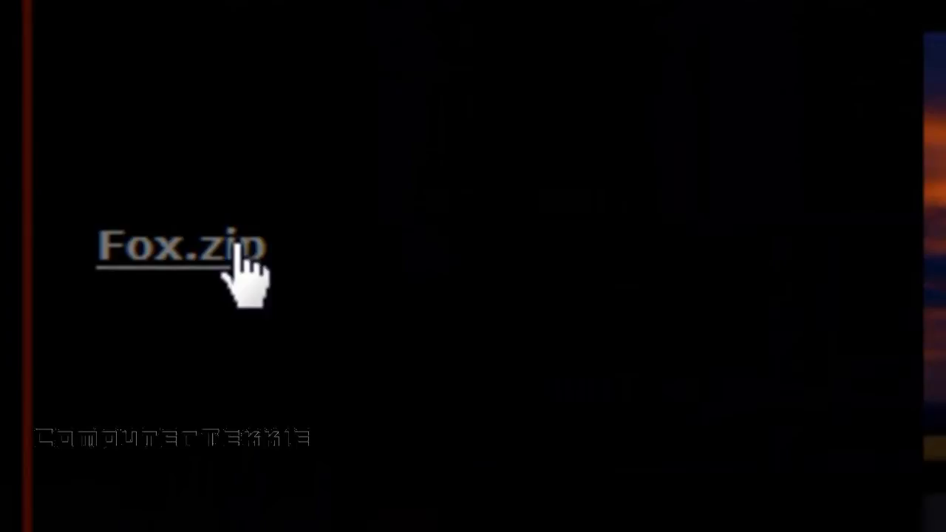
Request the Fox.zip download, dismiss its prompt without saving, and close the browser.
click(201, 255)
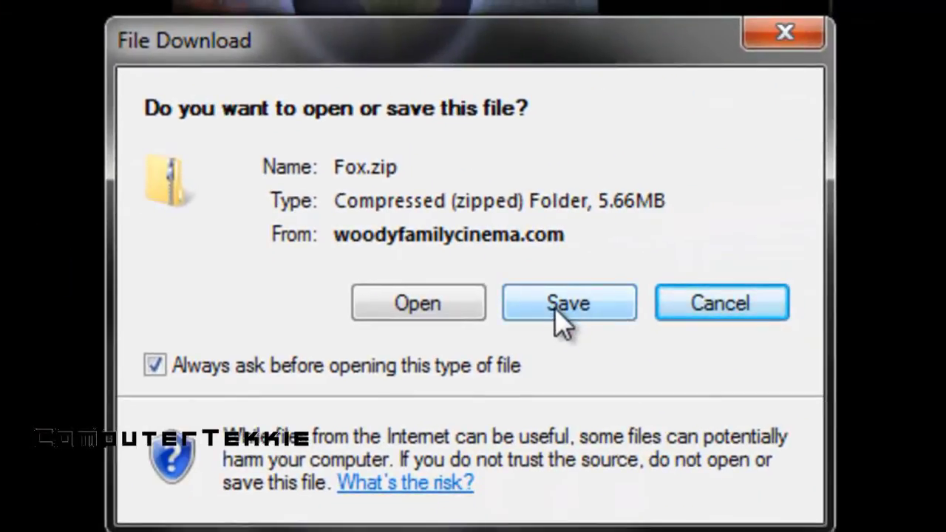
click(785, 34)
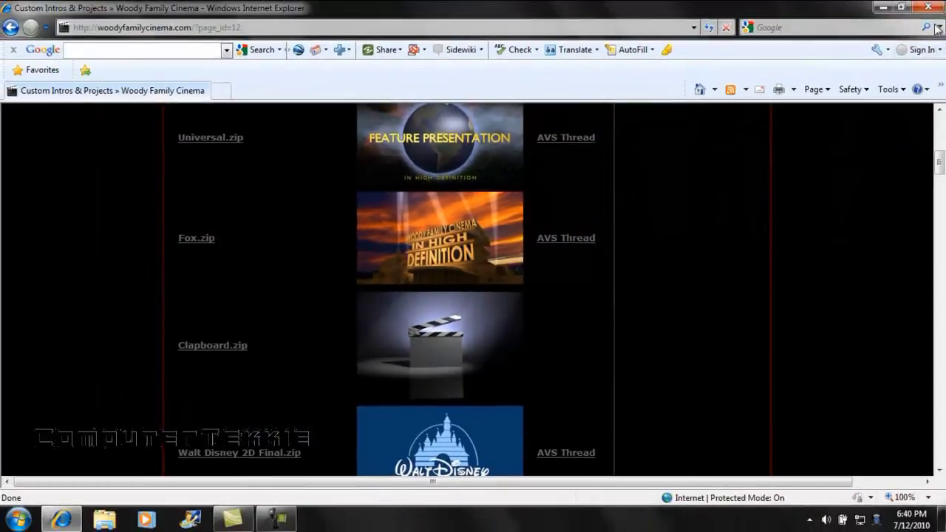
click(928, 7)
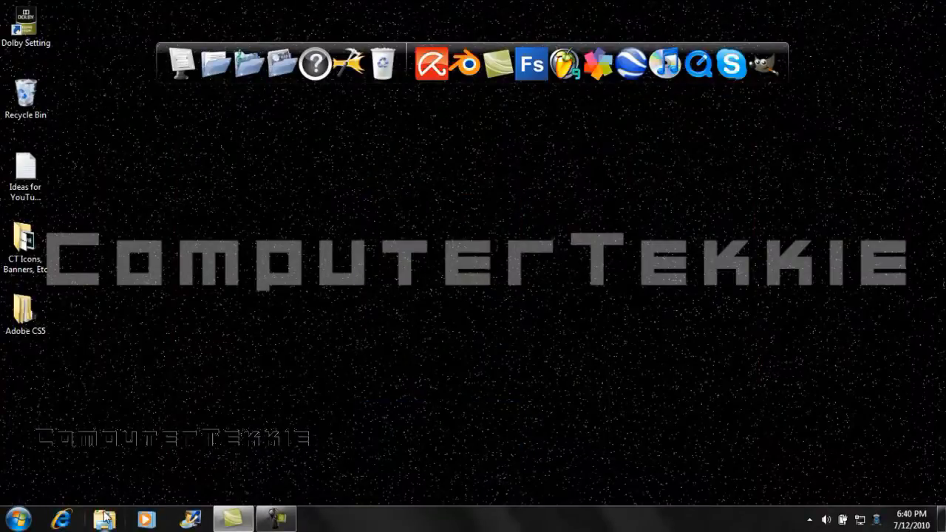
Open the Fox-Cinema Blender file from the Fox zip archive in the Downloads folder.
click(106, 520)
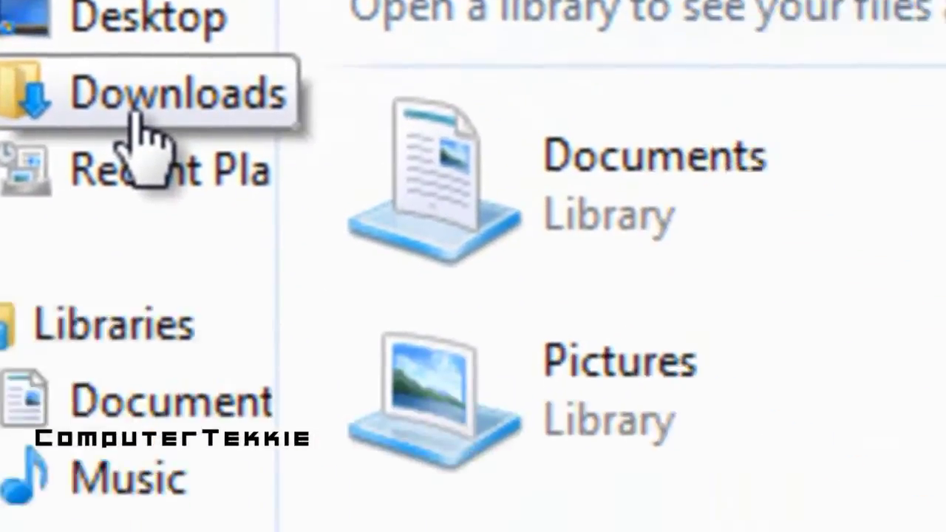
click(447, 310)
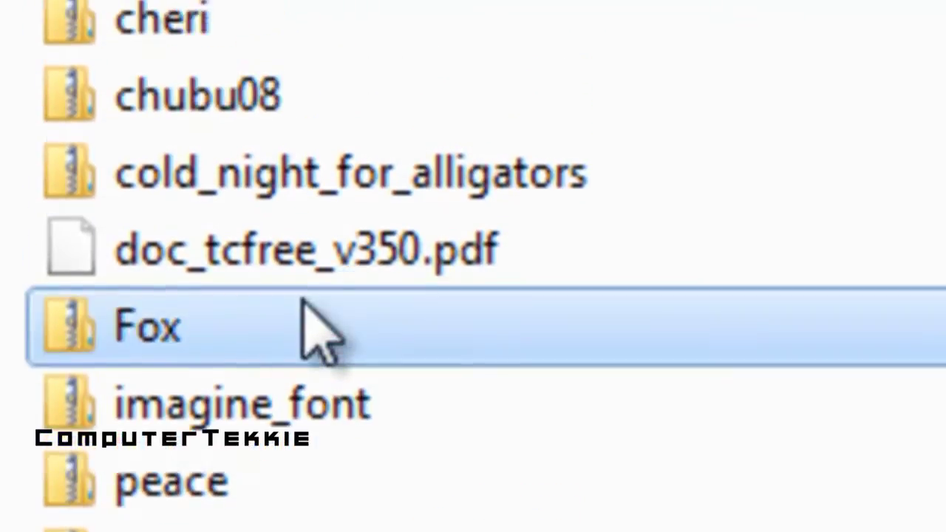
double_click(303, 198)
double_click(172, 235)
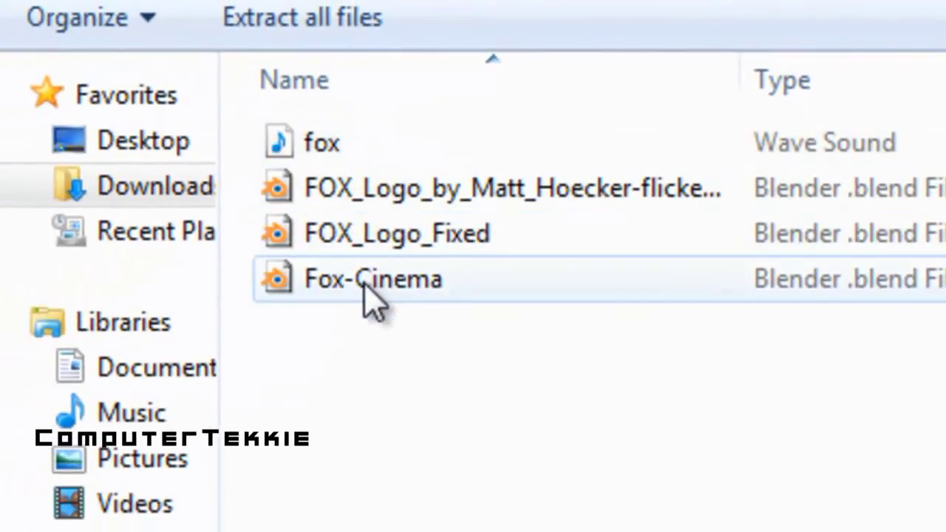
double_click(367, 295)
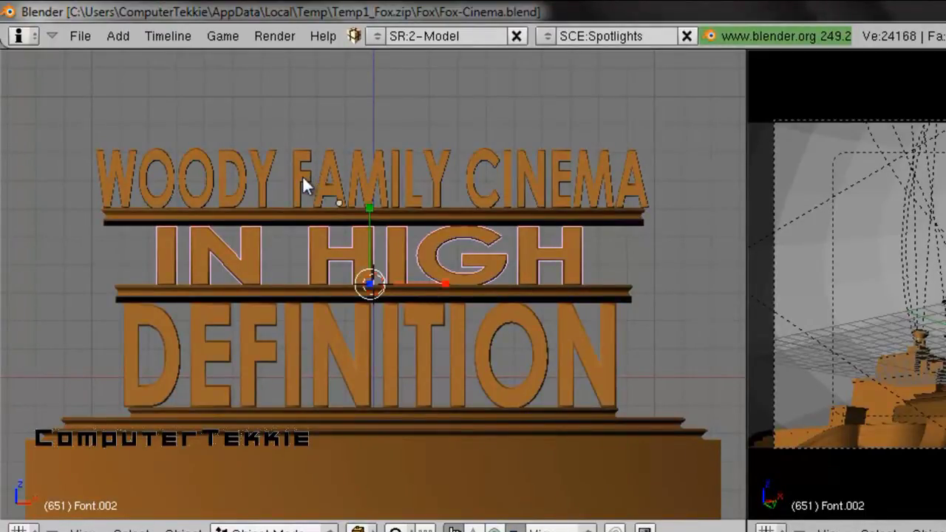
Replace the sign's top text line "WOODY FAMILY CINEMA" with "ComputerTekkie".
right_click(303, 179)
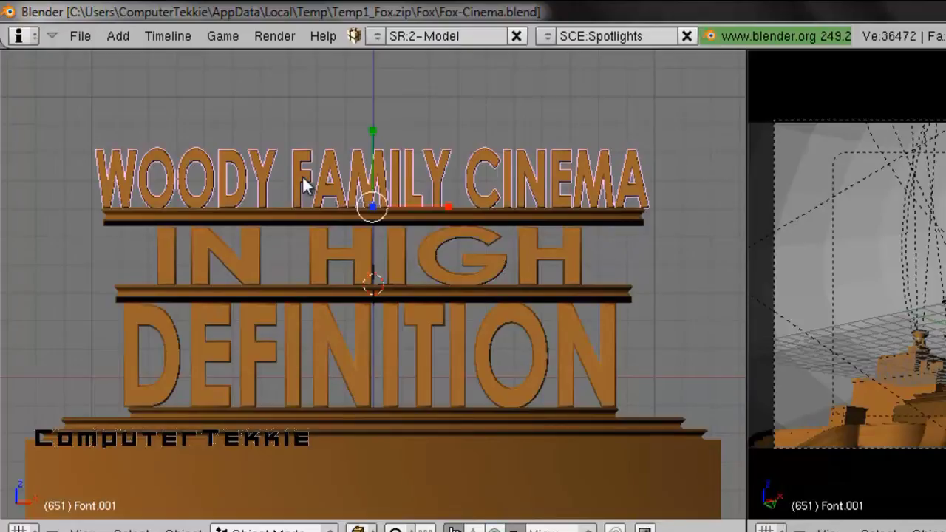
key(Tab)
key(Right)
key(Right)
key(Right)
key(Right)
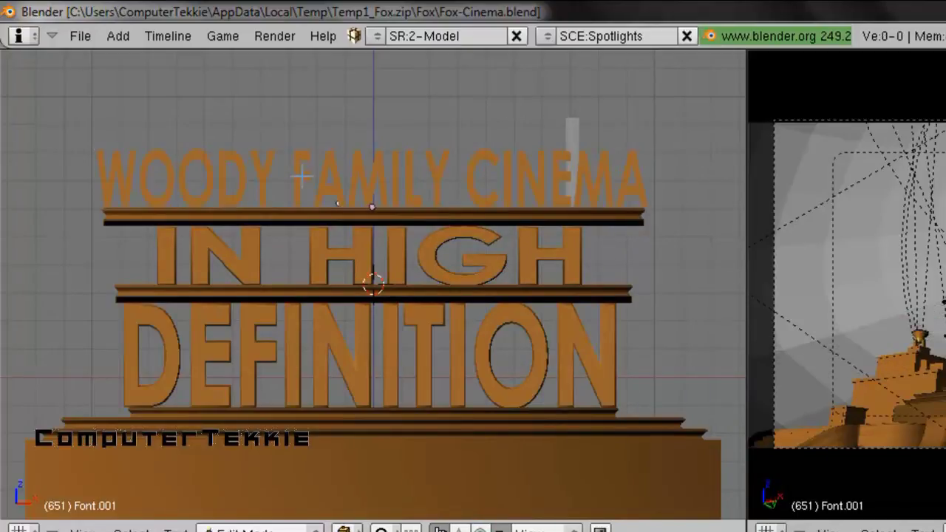
key(BackSpace)
key(BackSpace)
key(BackSpace)
key(BackSpace)
key(BackSpace)
key(BackSpace)
key(BackSpace)
key(BackSpace)
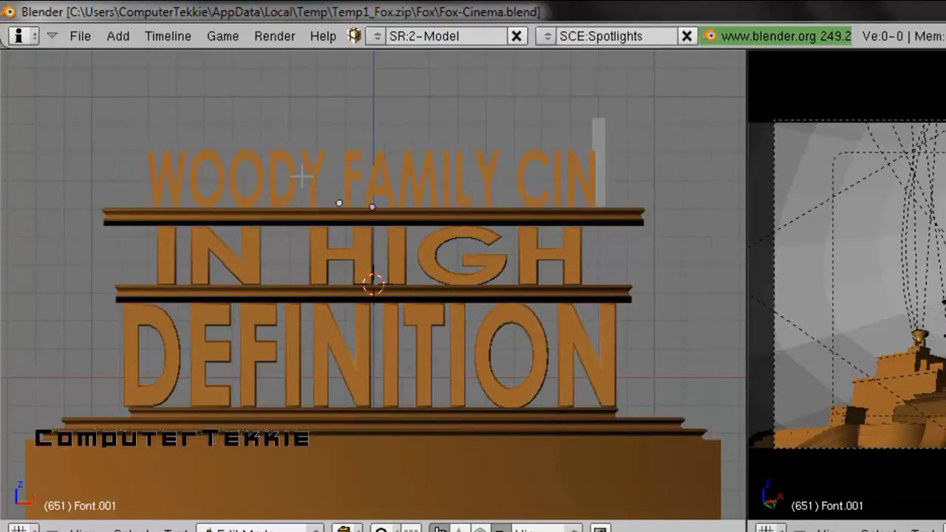
key(BackSpace)
key(BackSpace)
key(BackSpace)
key(BackSpace)
key(BackSpace)
key(BackSpace)
key(BackSpace)
key(BackSpace)
key(BackSpace)
key(BackSpace)
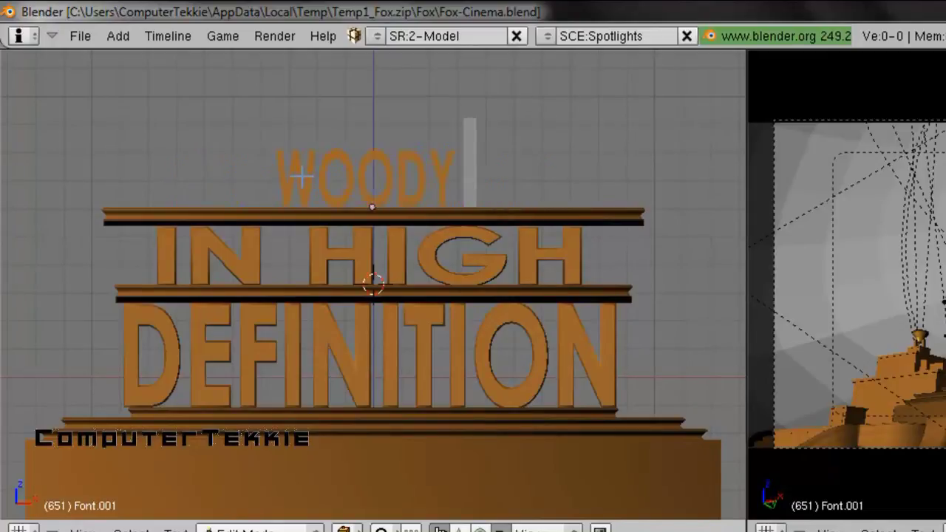
key(BackSpace)
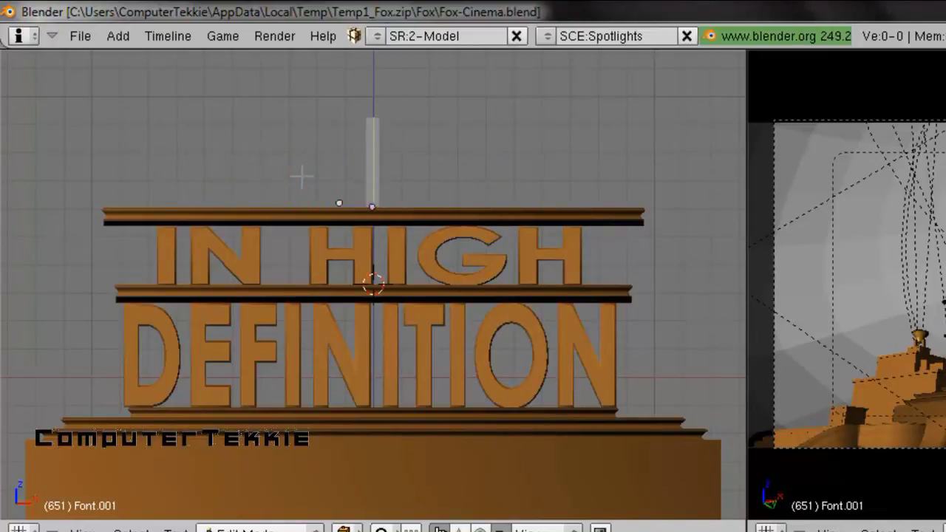
text(Computer)
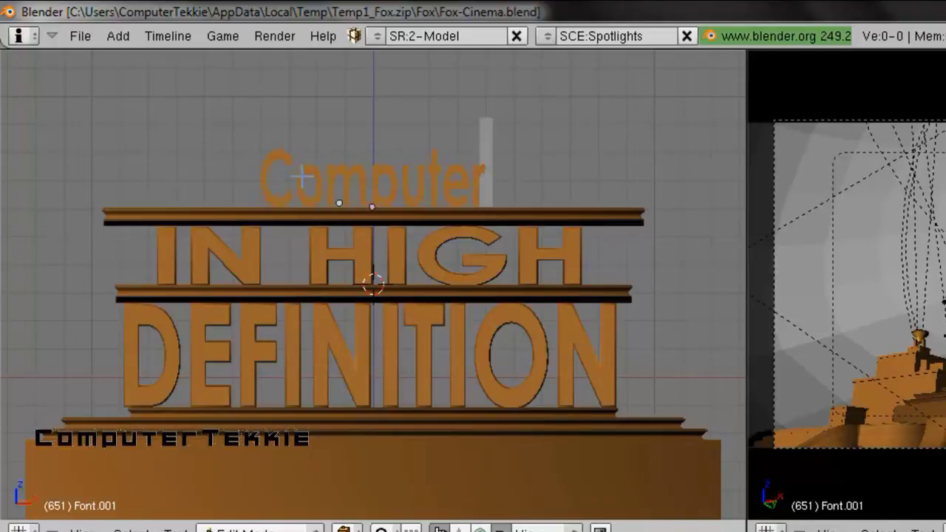
text(Tekkie)
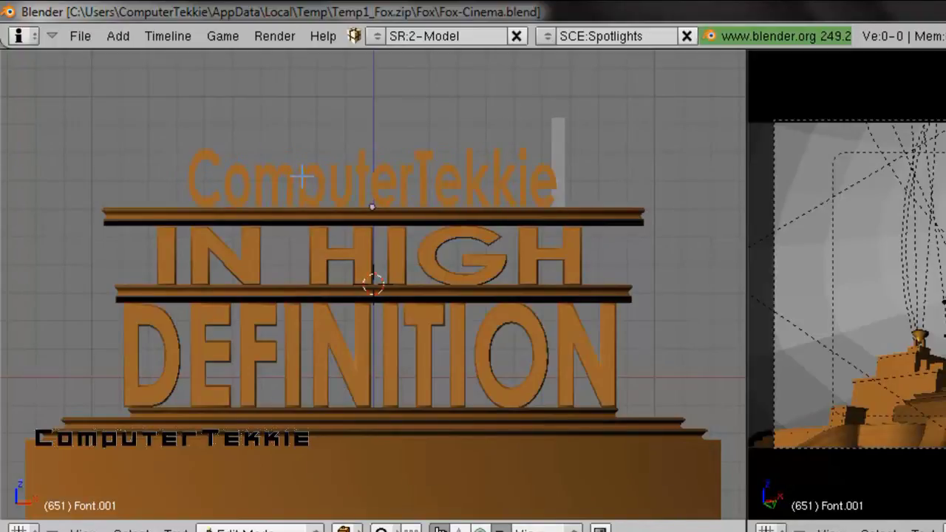
key(Tab)
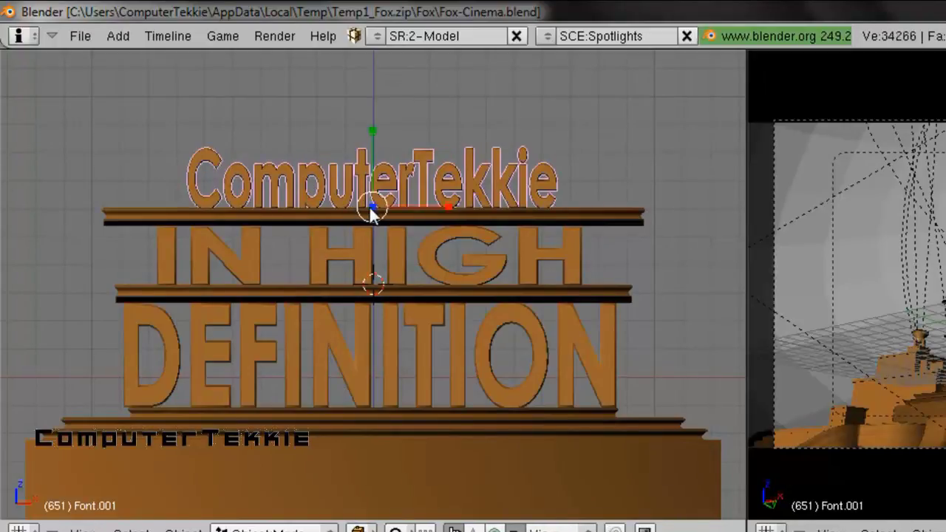
Widen the "ComputerTekkie" text along the horizontal axis until it nearly spans the ledge beneath it, and deselect it.
drag(446, 207, 472, 208)
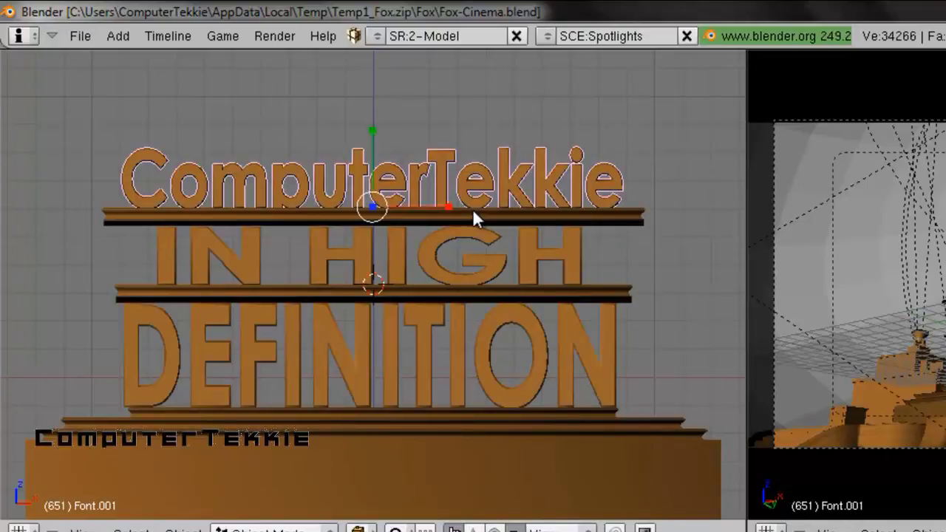
key(a)
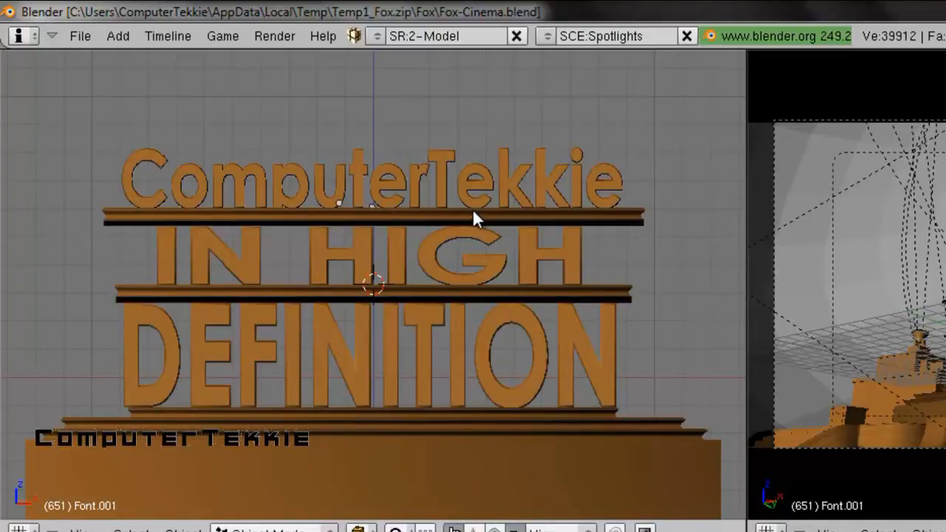
Replace the sign's middle text line "IN HIGH" with "Pictures" and widen it slightly along the horizontal axis.
right_click(396, 251)
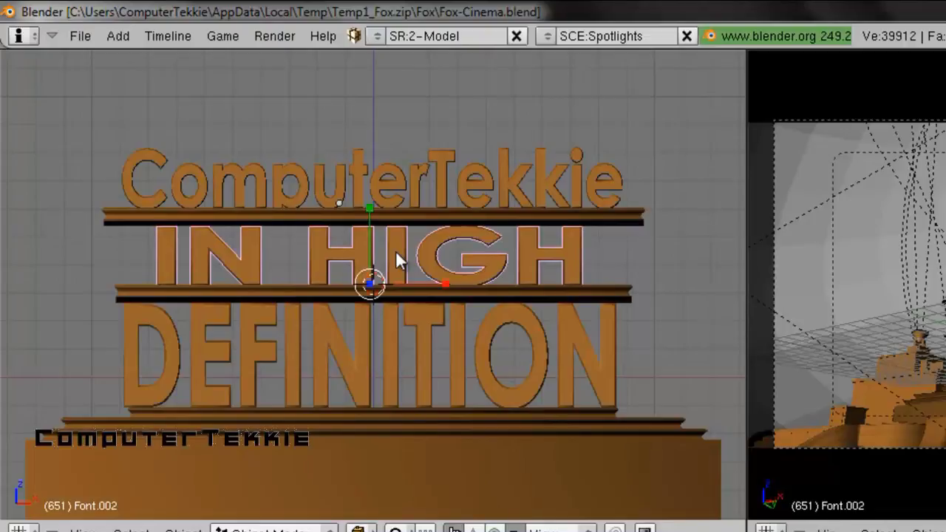
key(Tab)
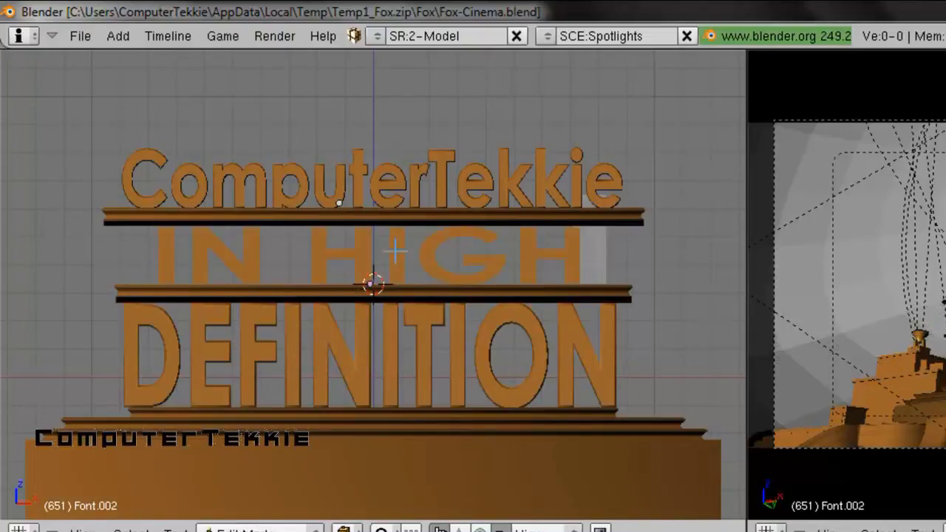
key(BackSpace)
key(BackSpace)
key(BackSpace)
key(BackSpace)
key(BackSpace)
key(BackSpace)
key(BackSpace)
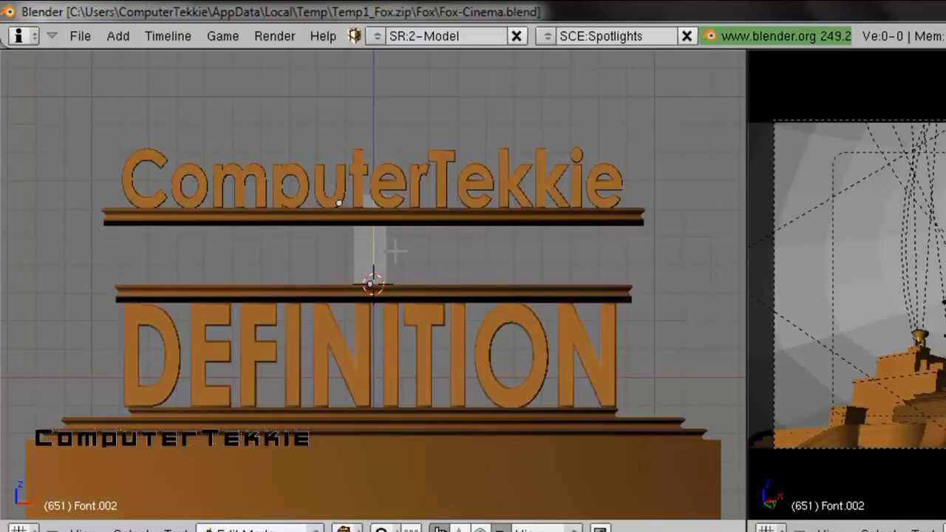
text(Pictue)
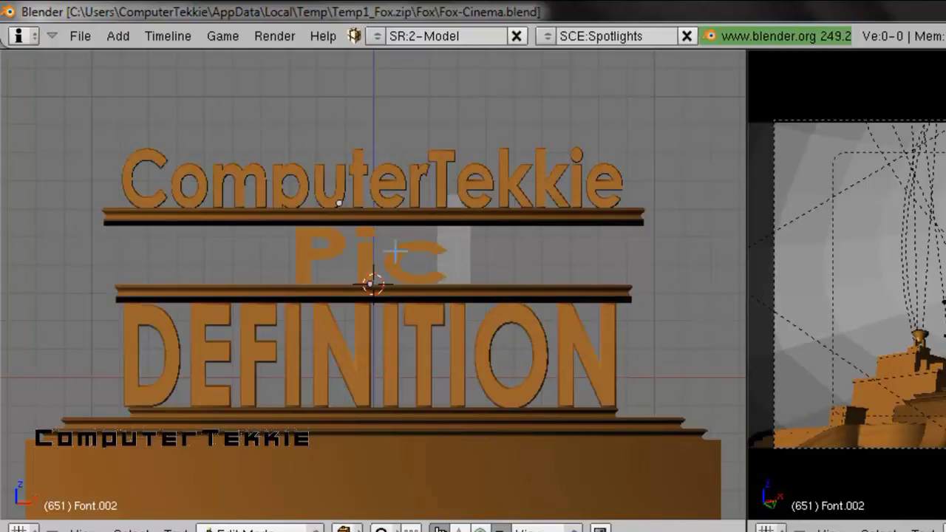
key(BackSpace)
text(res)
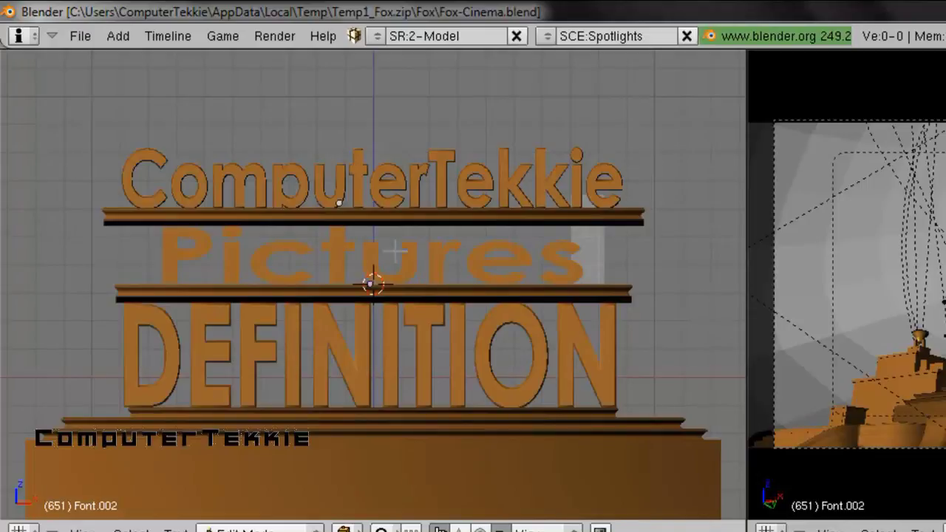
key(Tab)
drag(445, 284, 449, 282)
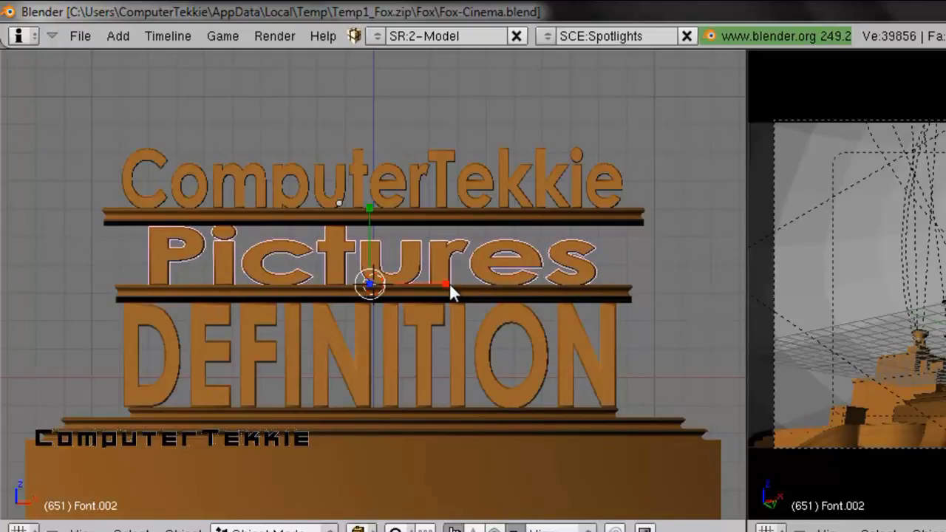
key(a)
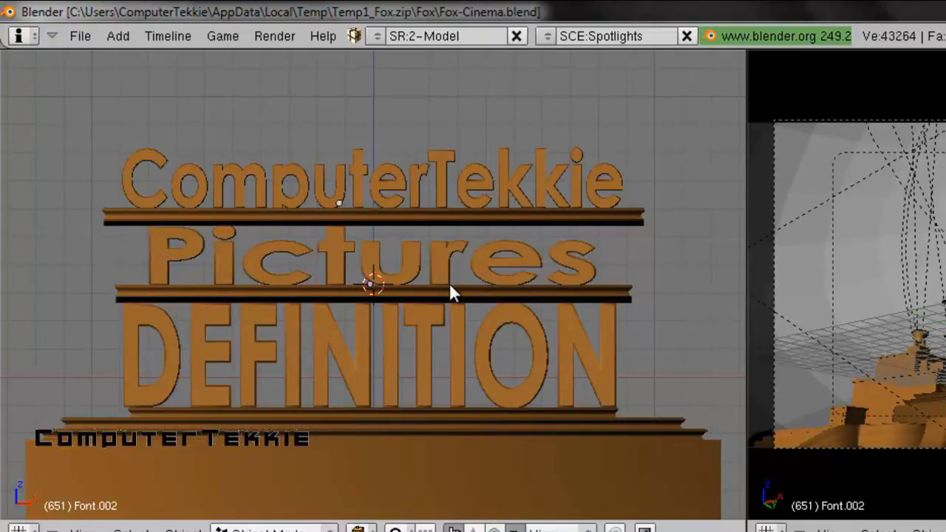
Replace the sign's lowest text line "DEFINITION" with "PRESENTS".
right_click(427, 327)
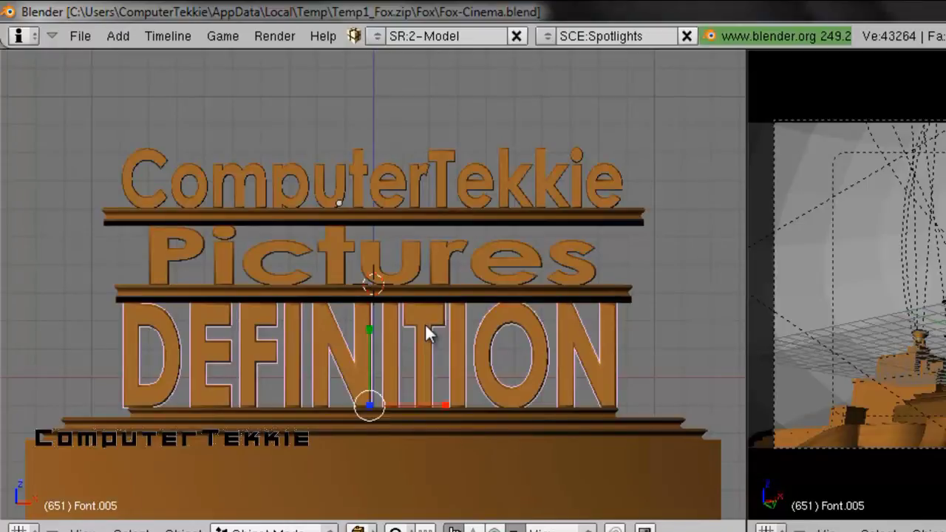
key(Tab)
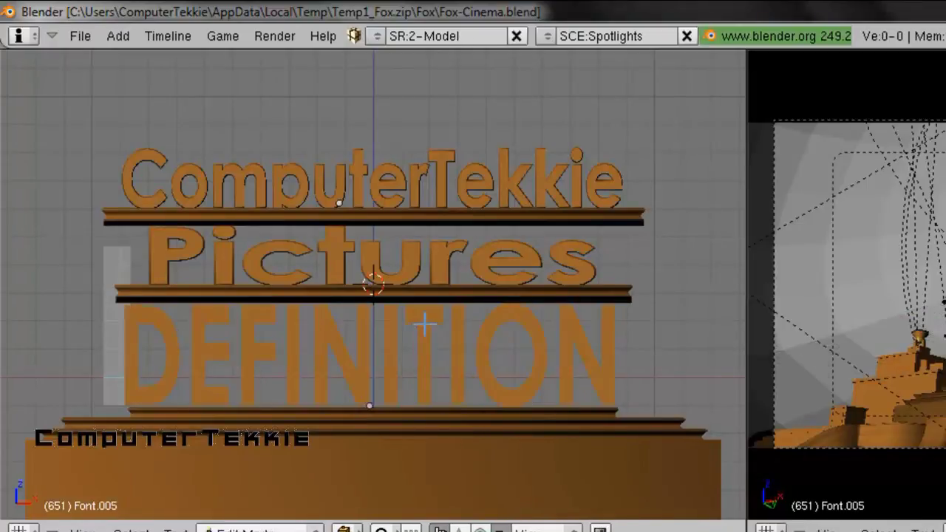
key(Right)
key(Right)
key(Right)
key(Right)
key(Right)
key(Right)
key(Right)
key(Right)
key(Right)
key(Right)
key(BackSpace)
key(BackSpace)
key(BackSpace)
key(BackSpace)
key(BackSpace)
key(BackSpace)
key(BackSpace)
key(BackSpace)
key(BackSpace)
key(BackSpace)
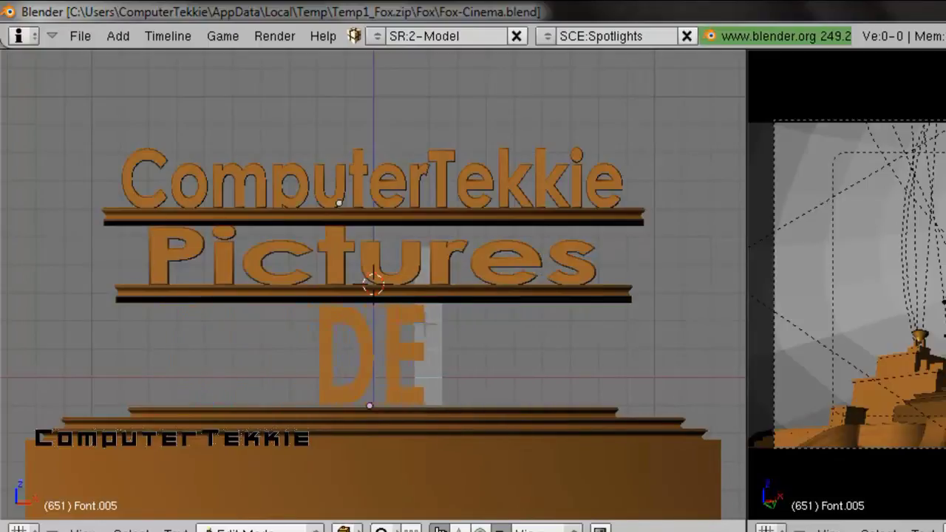
text(PRE)
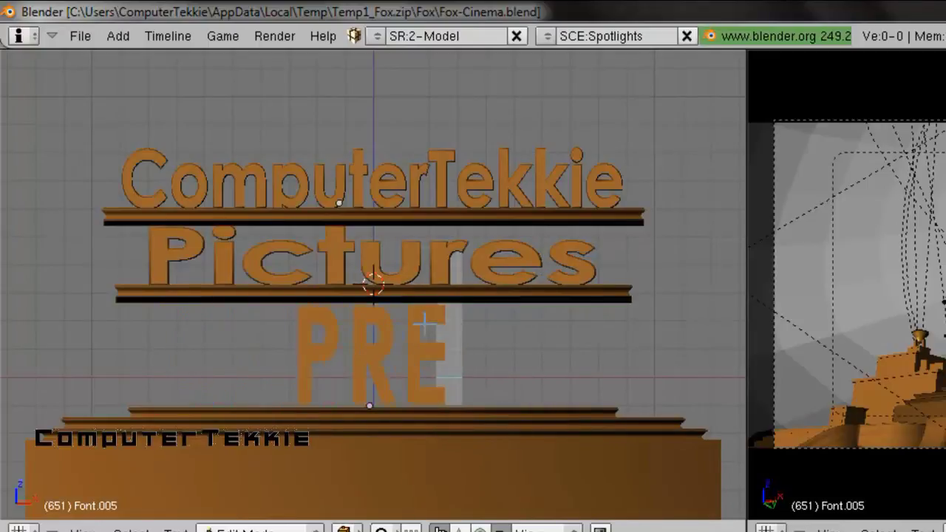
text(SENTS)
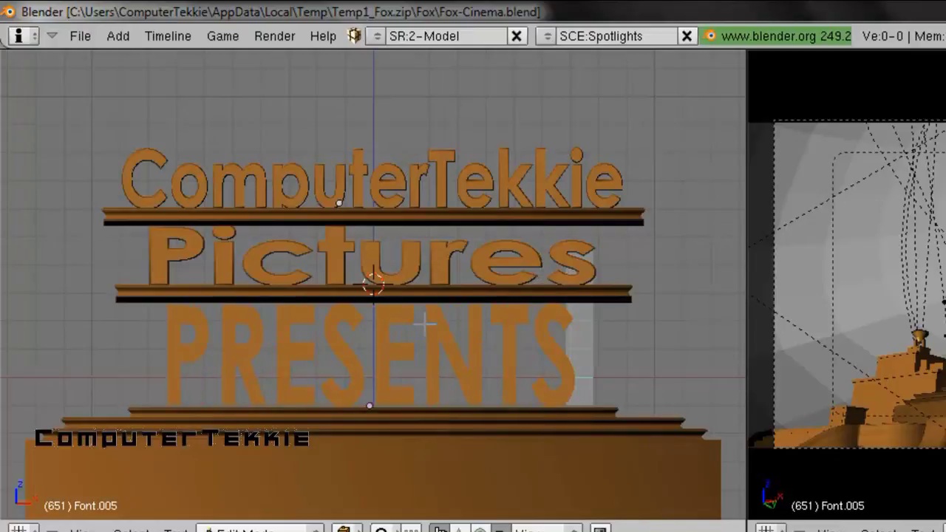
key(Tab)
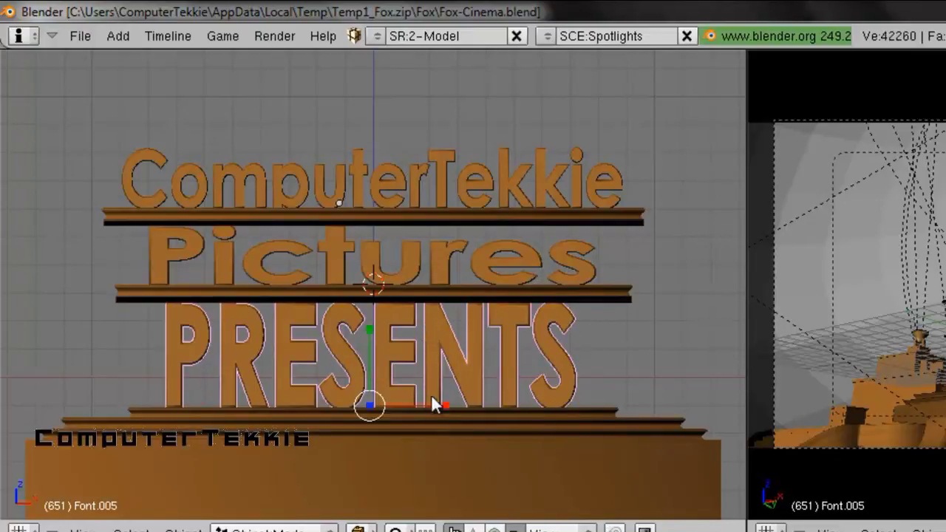
Scale the "PRESENTS" text along the X axis by about 1.12 so it nearly spans its ledge, and deselect it.
key(s)
key(x)
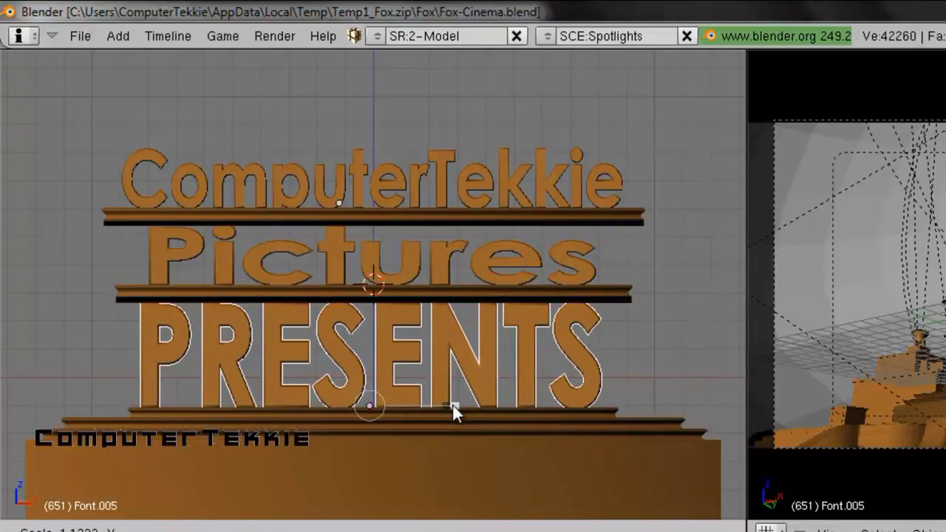
click(452, 405)
key(a)
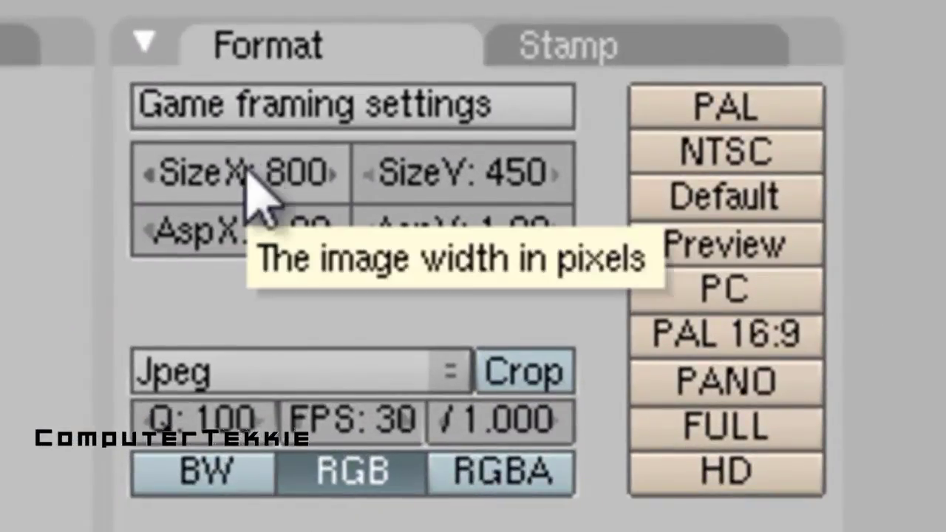
Set the render size to 1280 by 720 pixels and the output format to AVI Jpeg.
click(290, 191)
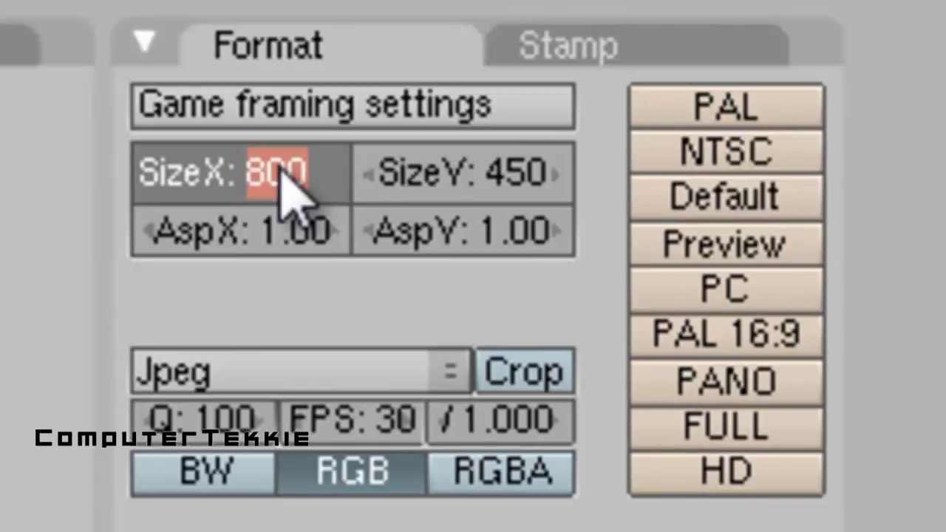
text(1280)
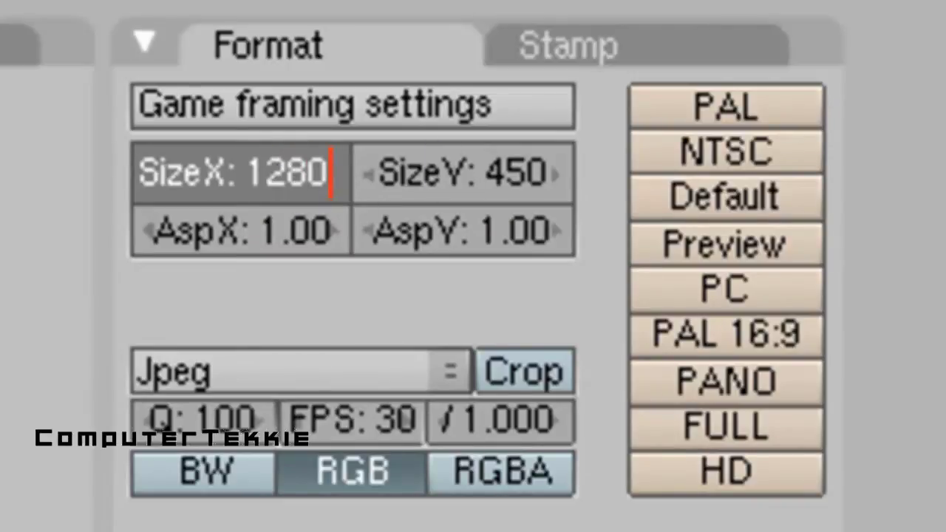
key(Return)
click(510, 188)
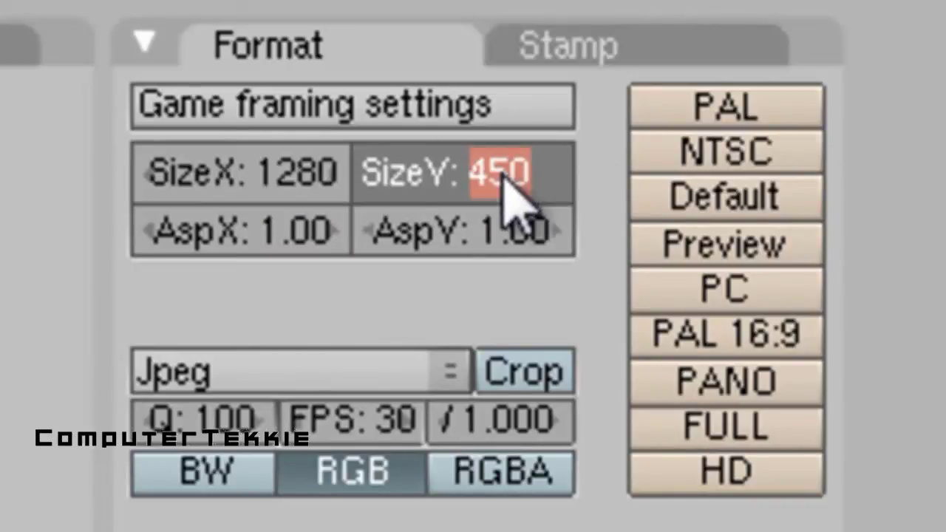
text(720)
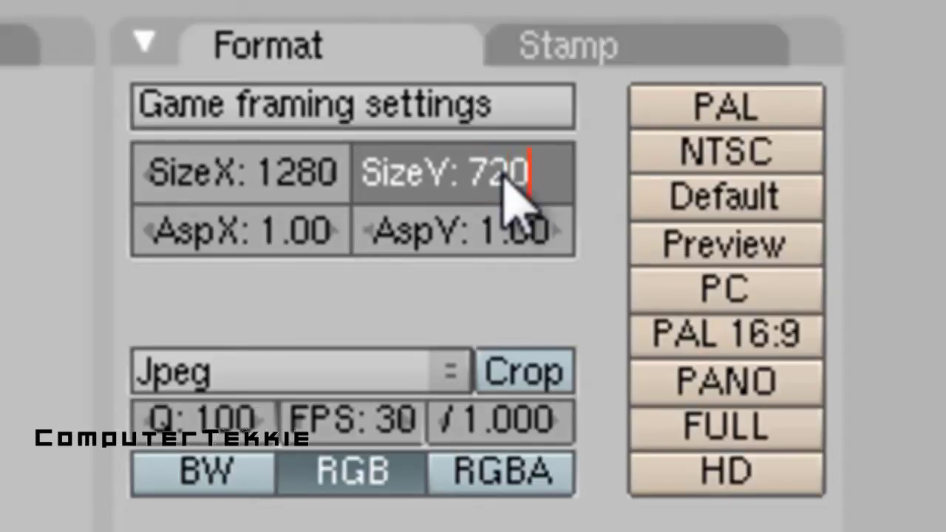
key(Return)
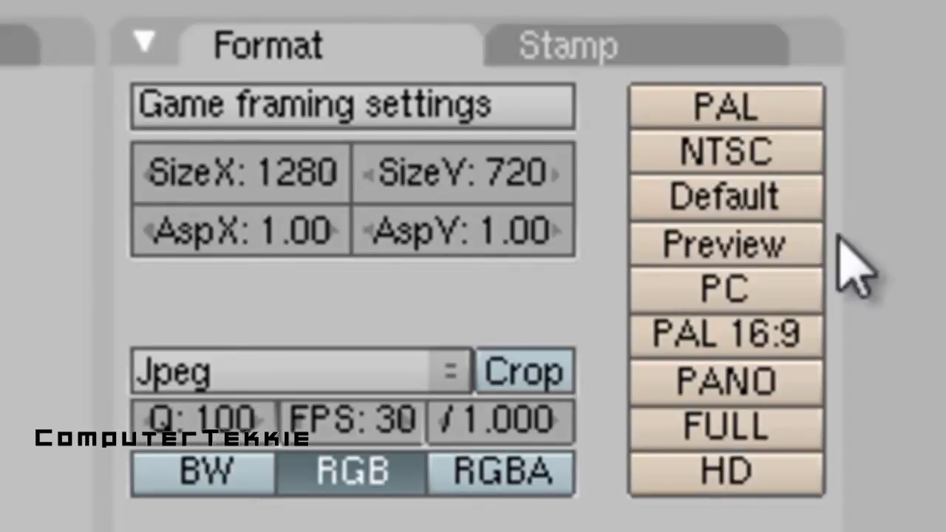
click(442, 377)
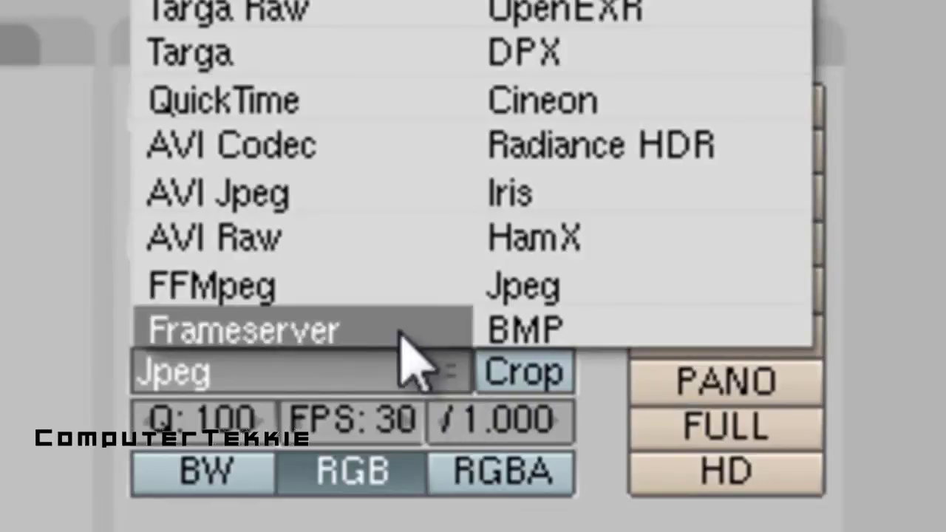
click(310, 203)
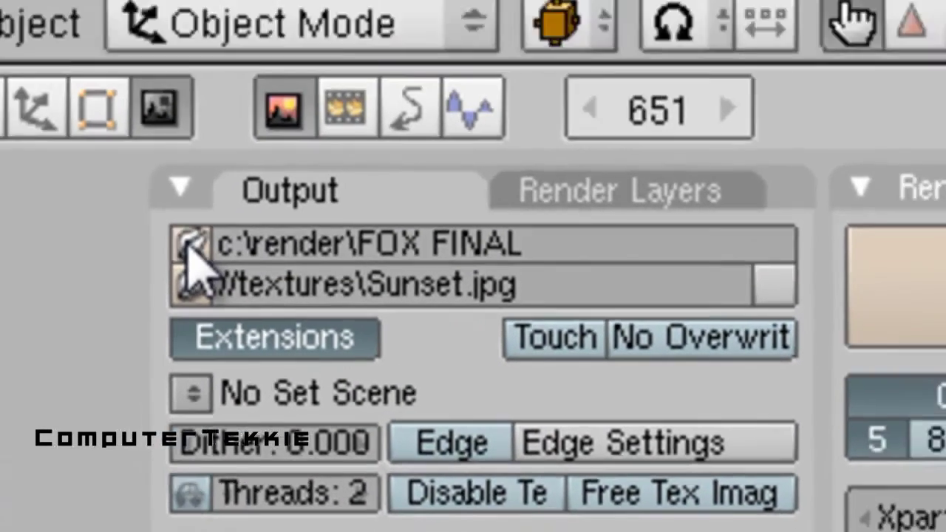
Set the render output location to the user profile's Documents folder, keeping the file name FOX FINAL.
click(177, 164)
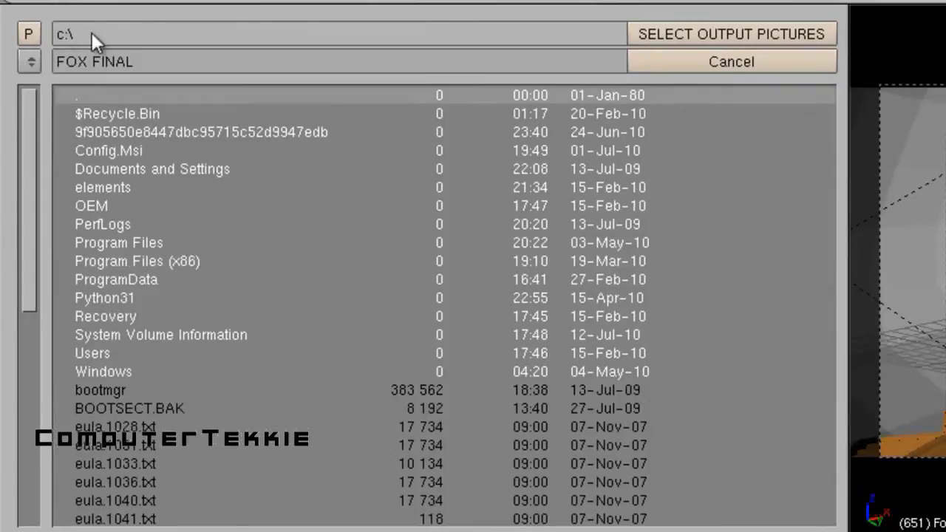
click(134, 352)
click(144, 148)
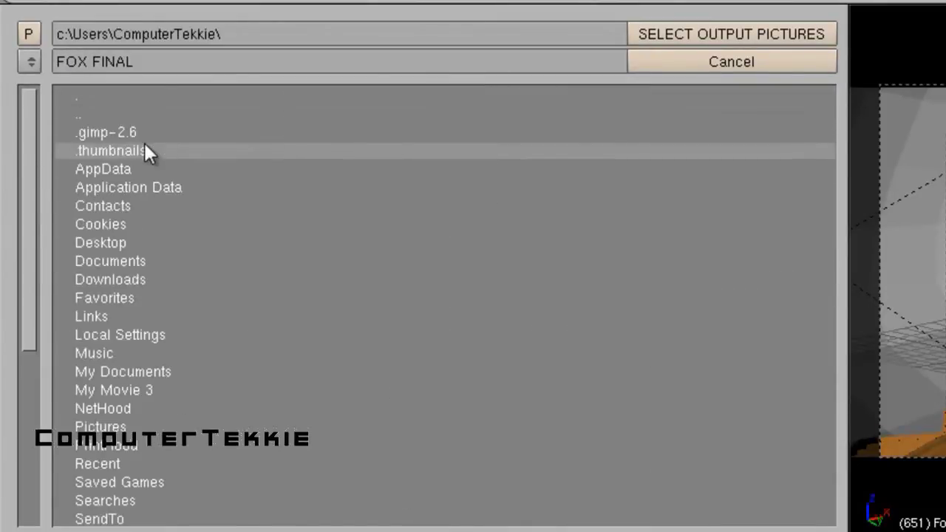
click(147, 261)
click(529, 141)
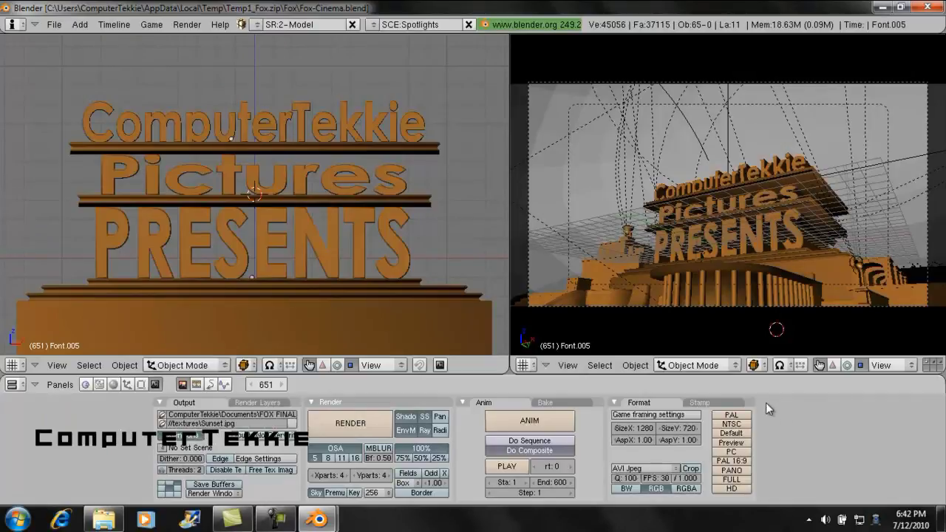
Close the Fox-Cinema project and exit Blender.
click(924, 8)
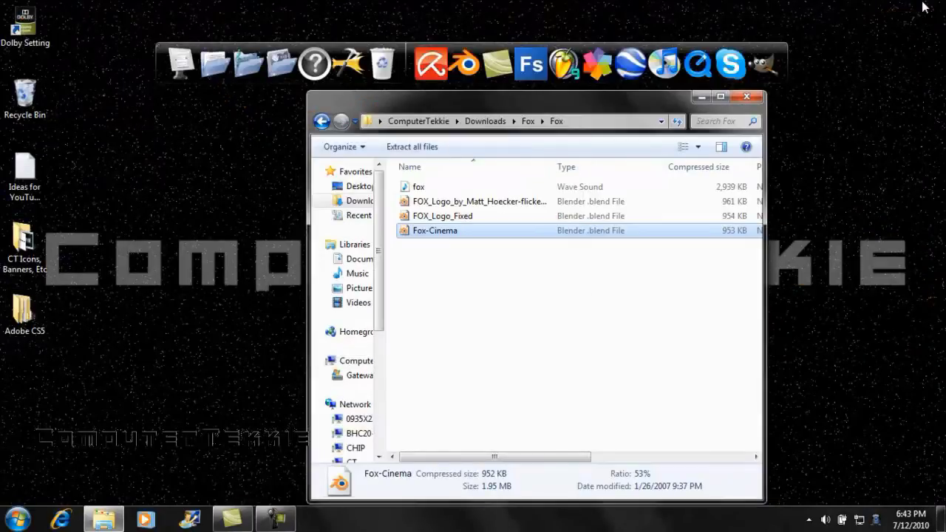